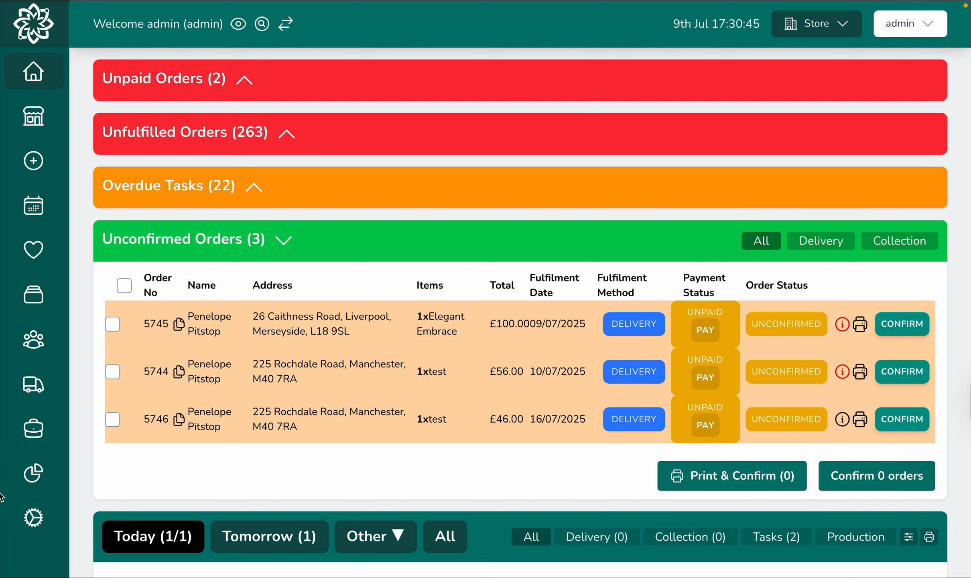
Create a new automation in the advanced settings and label it "Funeral - Automations".
click(41, 519)
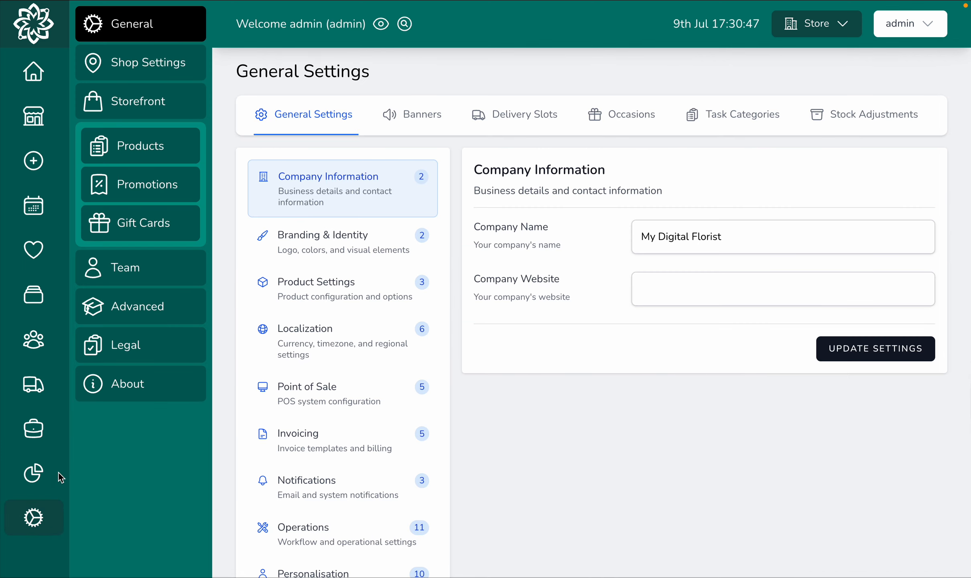
click(147, 312)
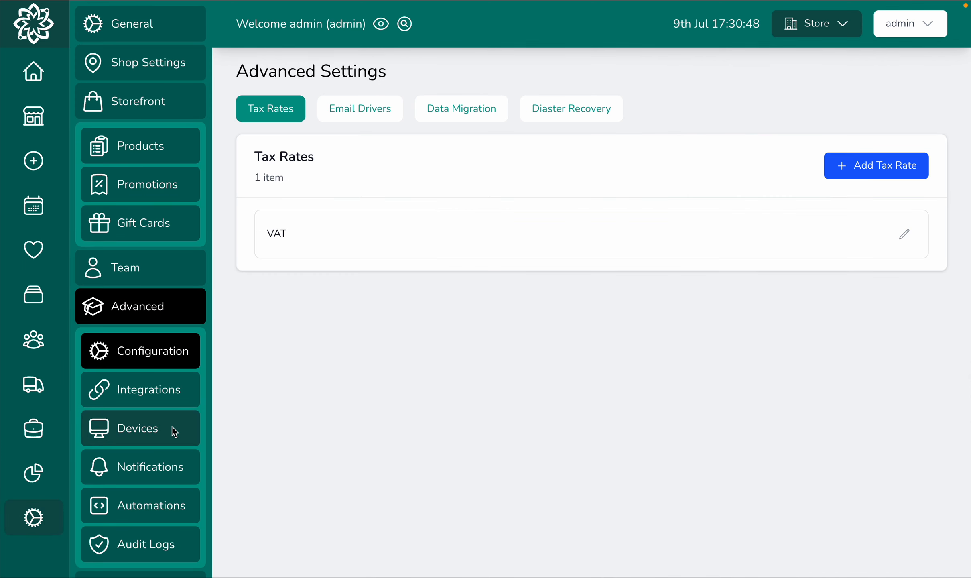
click(156, 506)
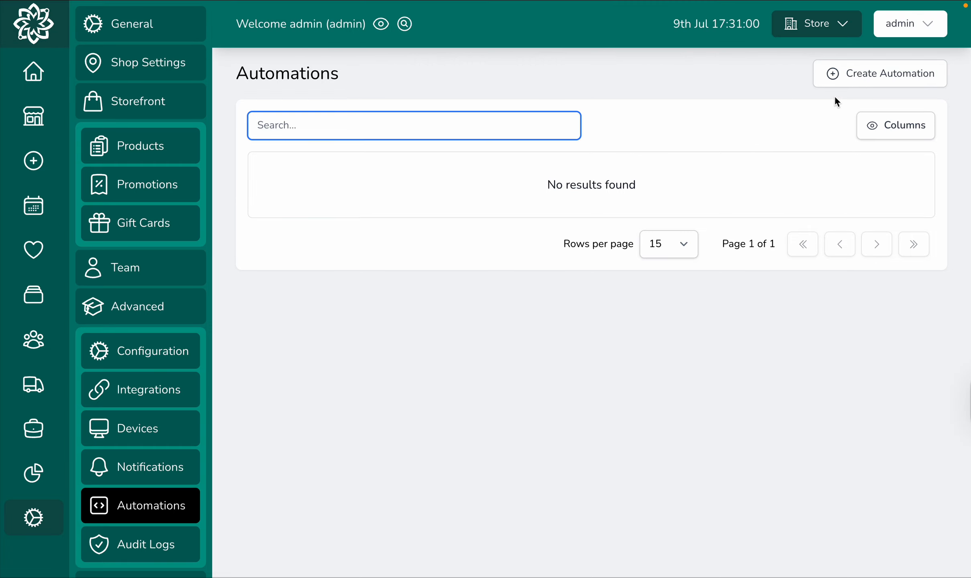
click(869, 73)
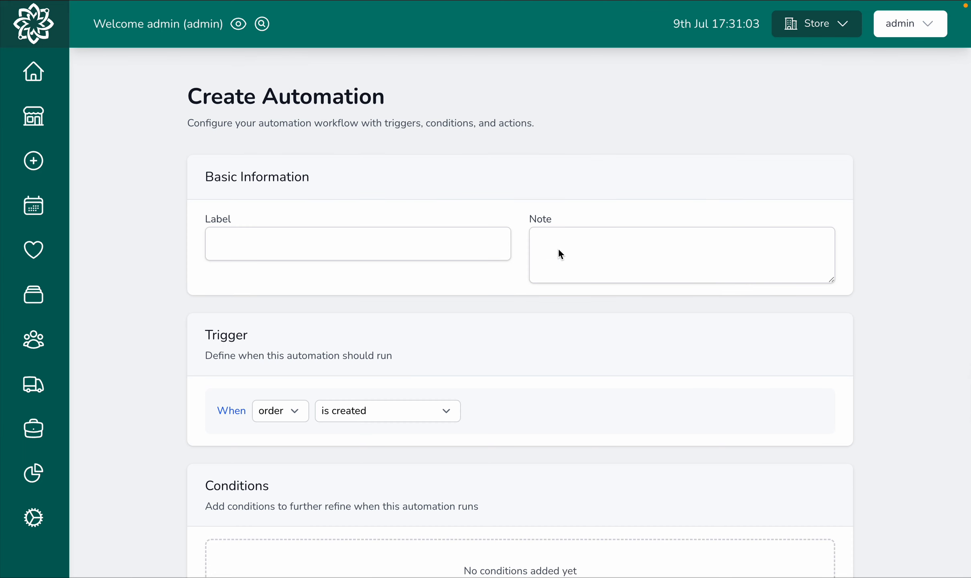
click(430, 249)
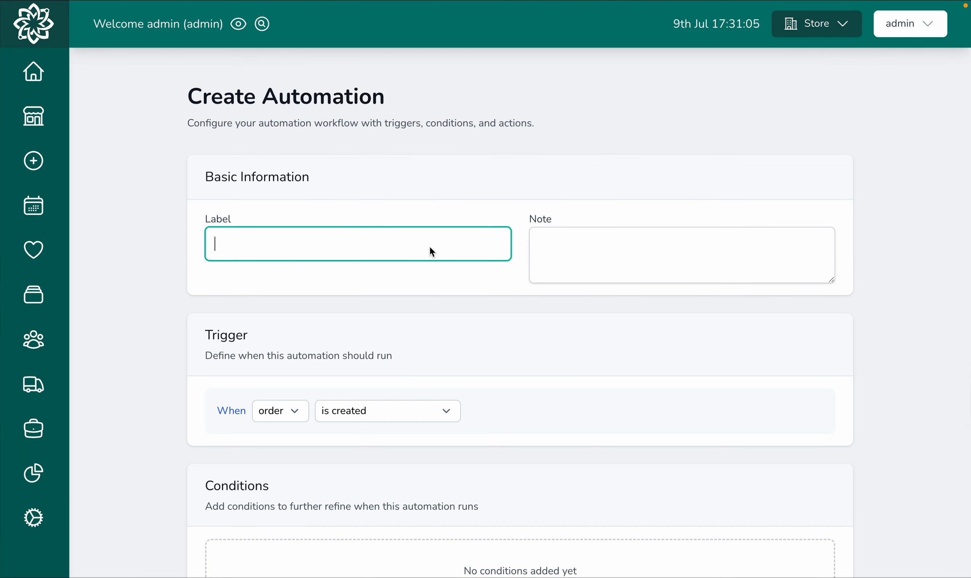
text(Funeral - Automations)
Set the automation's trigger to run when an order is created.
scroll(387, 329, down, 3)
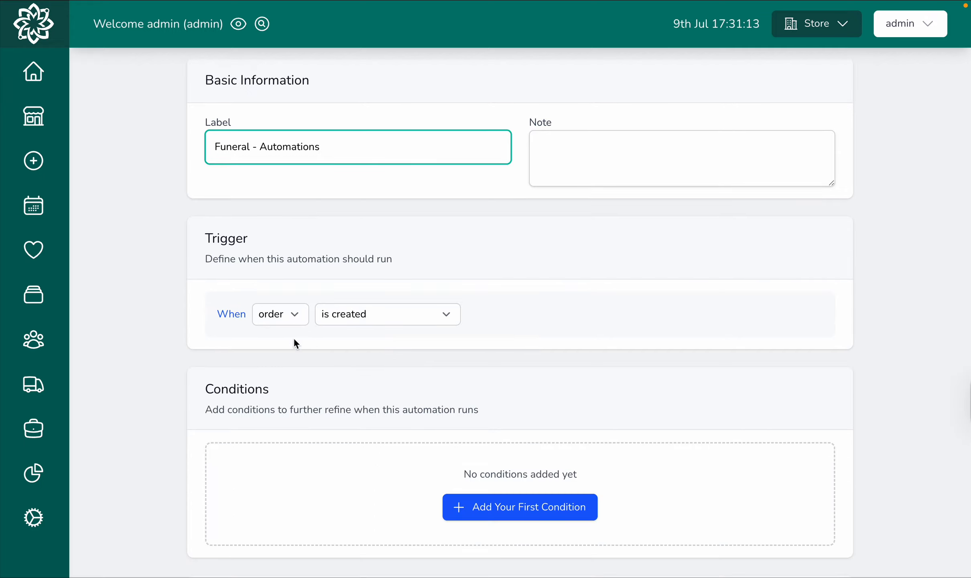
click(287, 314)
click(277, 315)
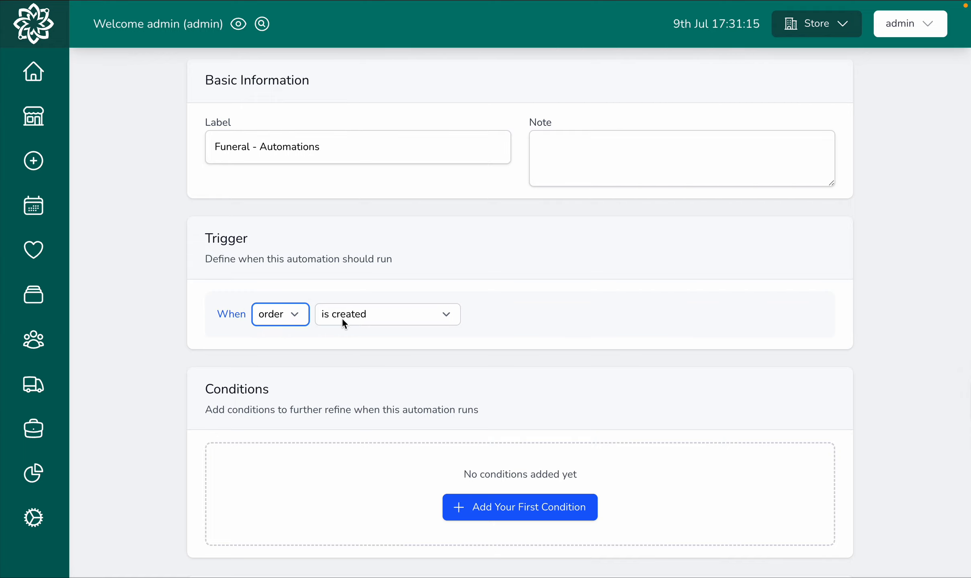
Add a first condition requiring that order_type equals funeral.
scroll(420, 372, down, 3)
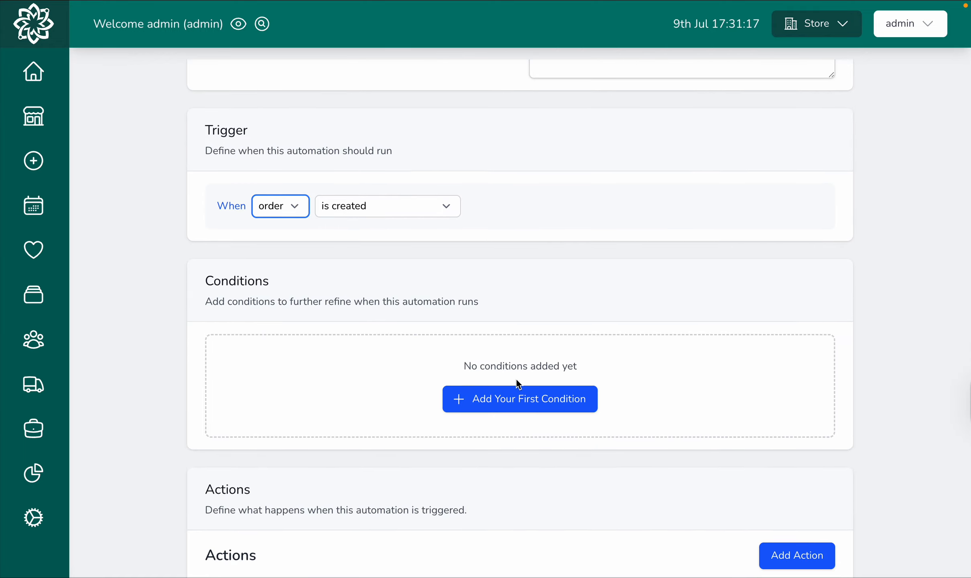
click(508, 397)
click(365, 379)
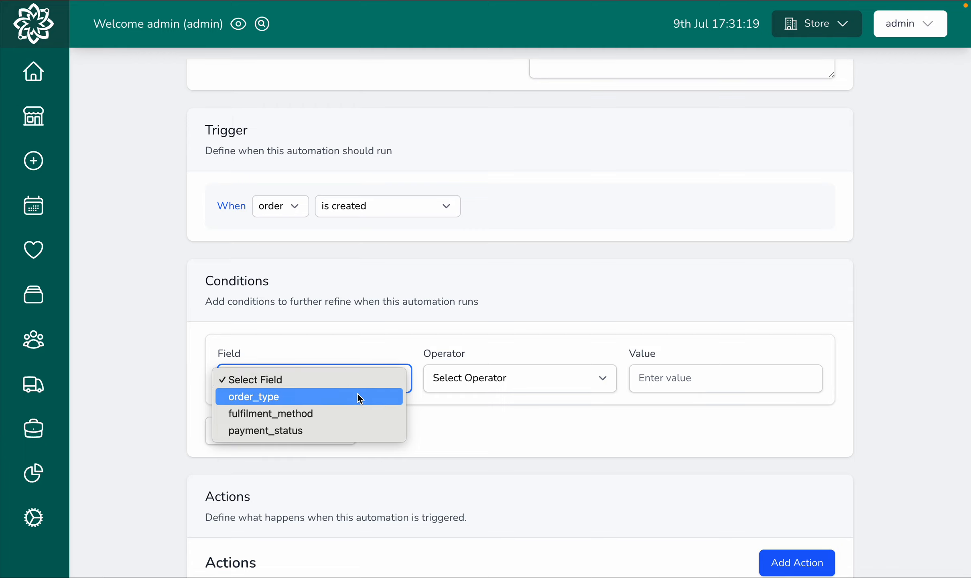
click(359, 398)
click(482, 379)
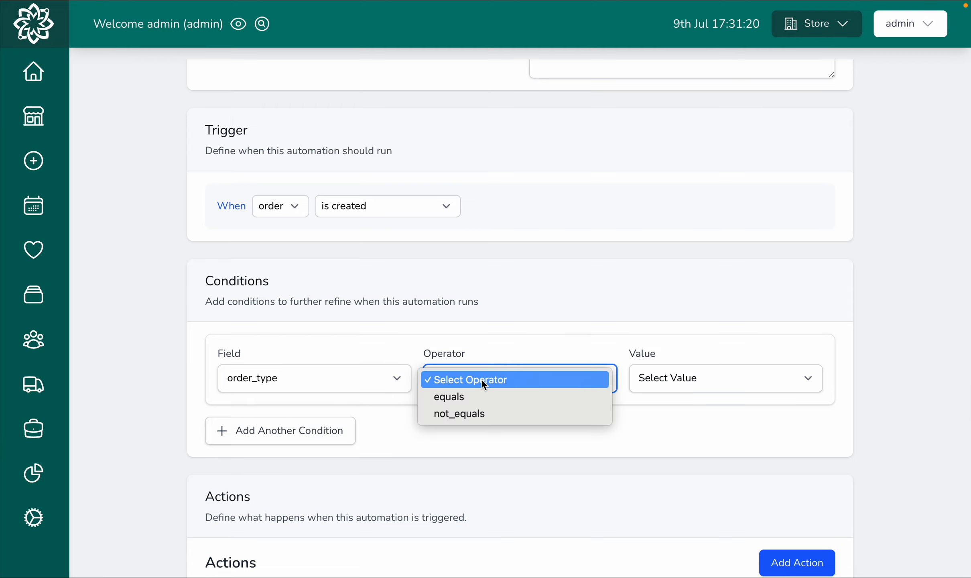
click(469, 396)
click(682, 380)
click(684, 431)
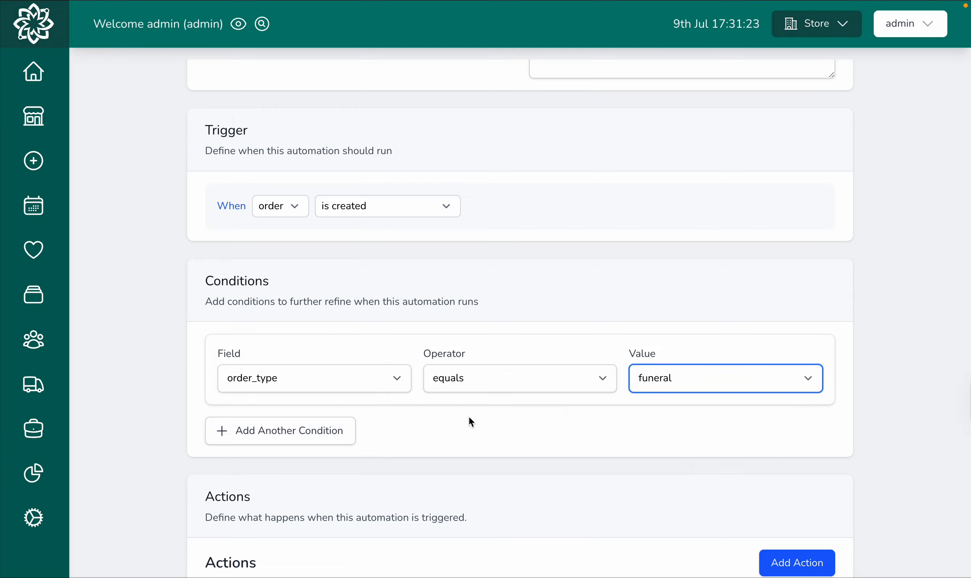
click(396, 385)
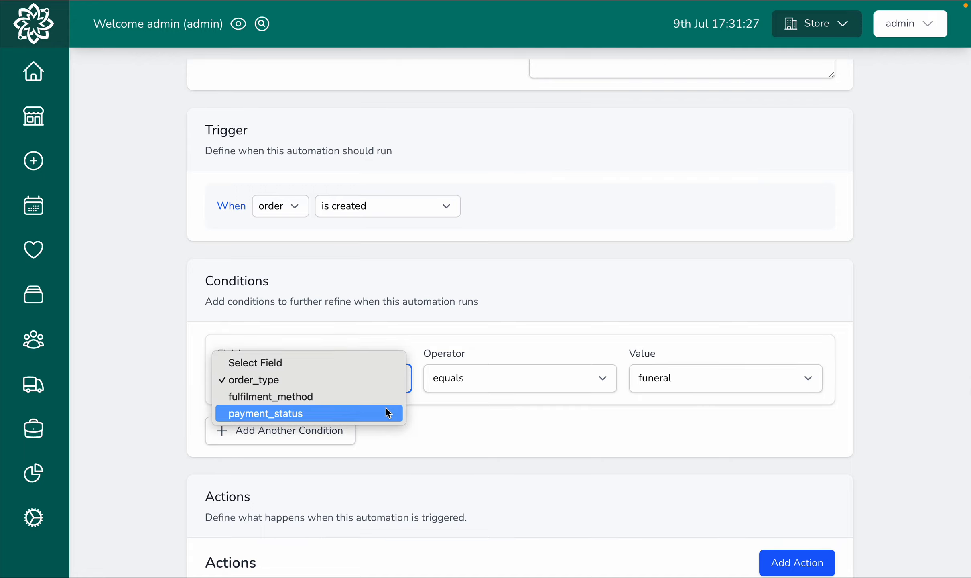
click(477, 416)
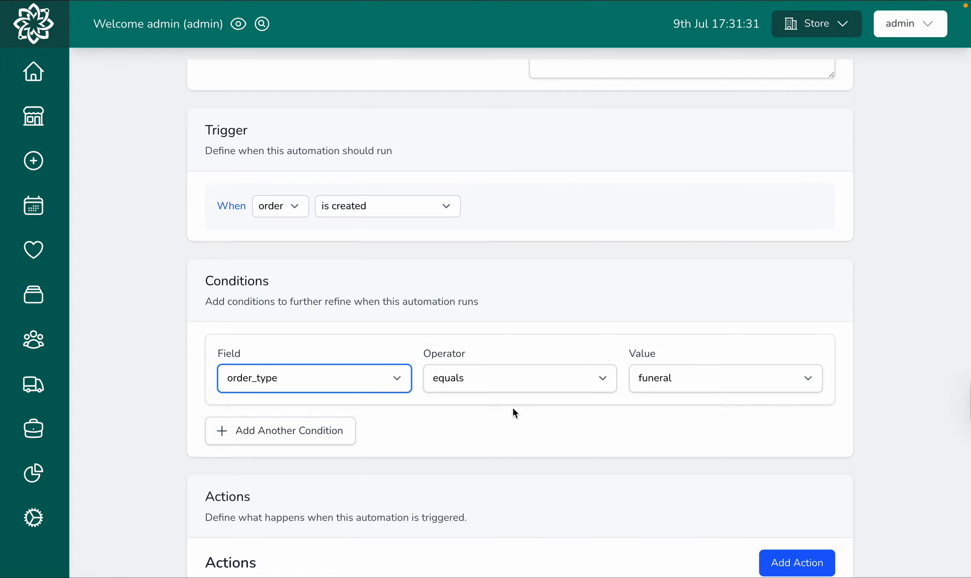
scroll(643, 286, up, 3)
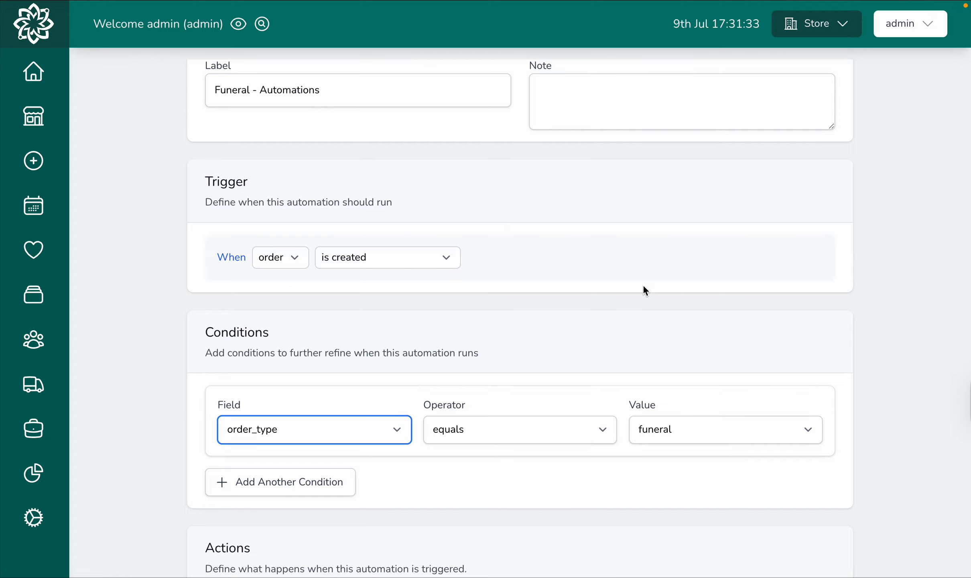
scroll(644, 286, down, 3)
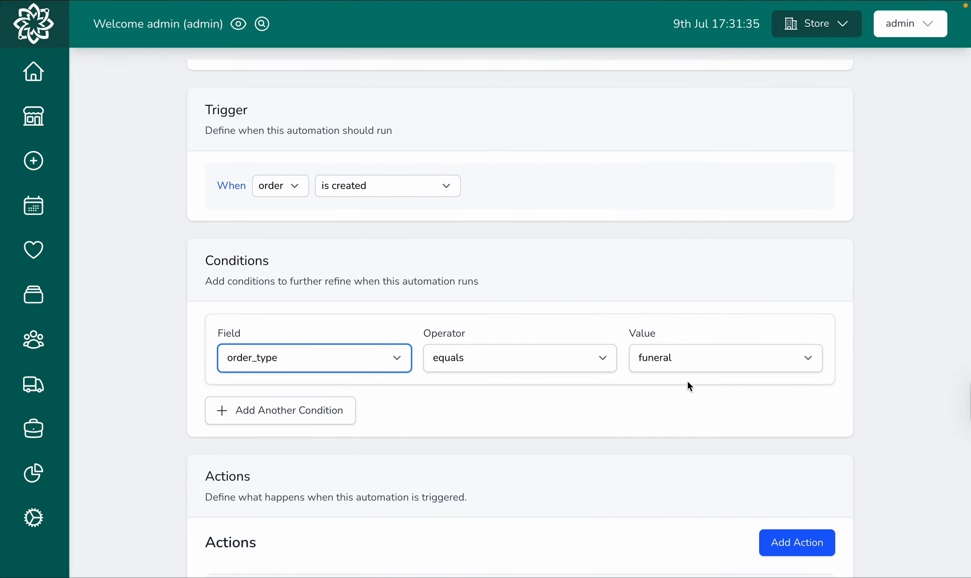
Make the first action a Create Task action named "Order Flowers" in the Funeral category.
scroll(446, 443, down, 5)
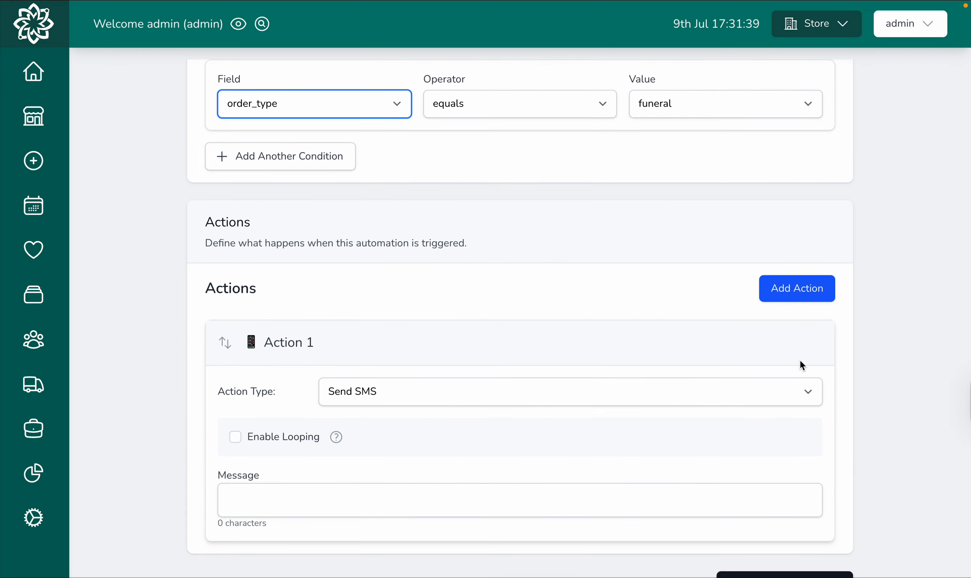
click(808, 391)
click(551, 424)
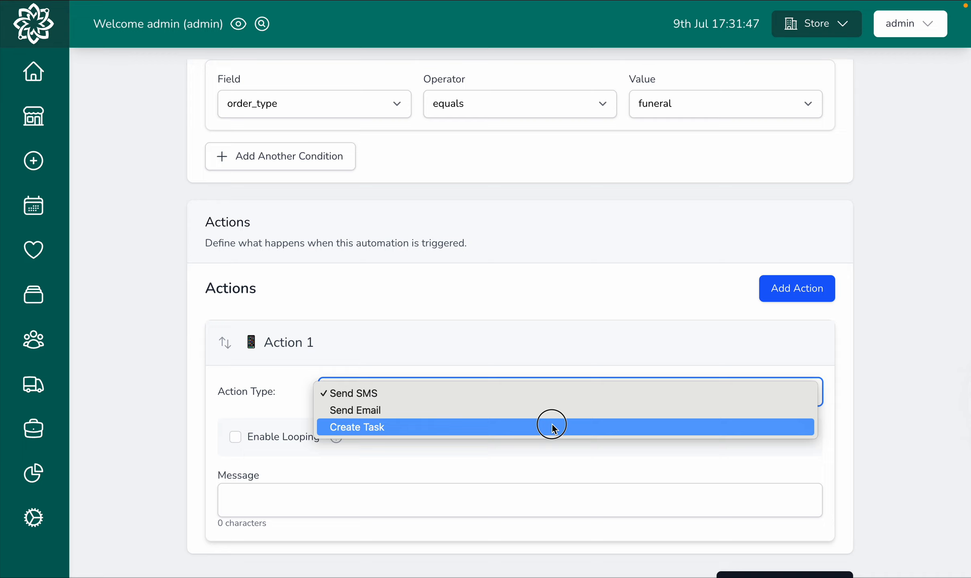
click(552, 427)
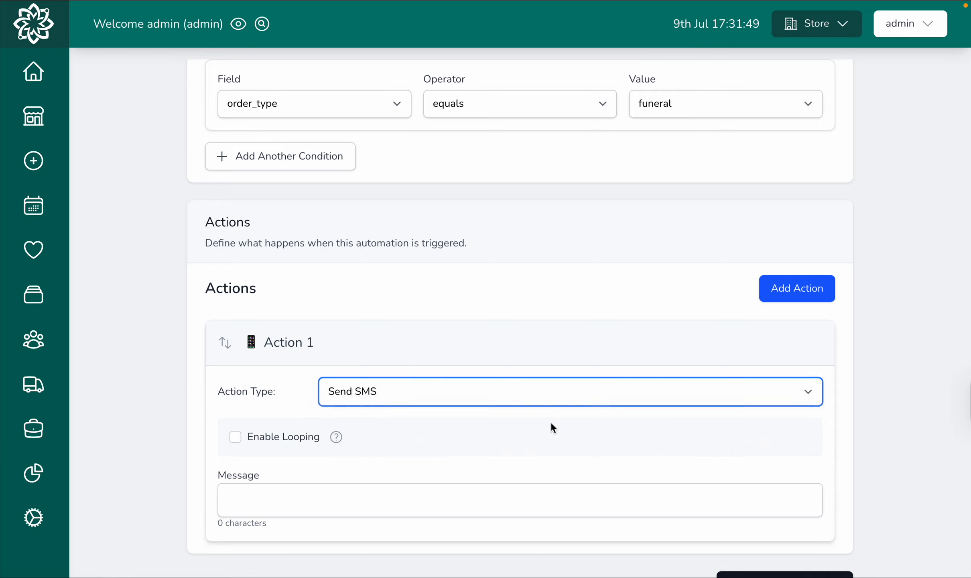
scroll(437, 442, down, 3)
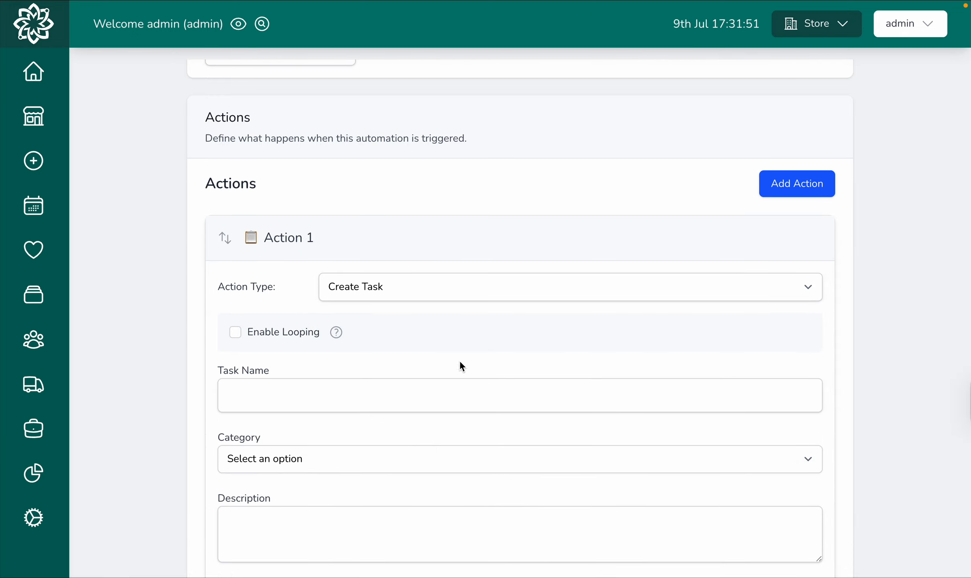
click(493, 381)
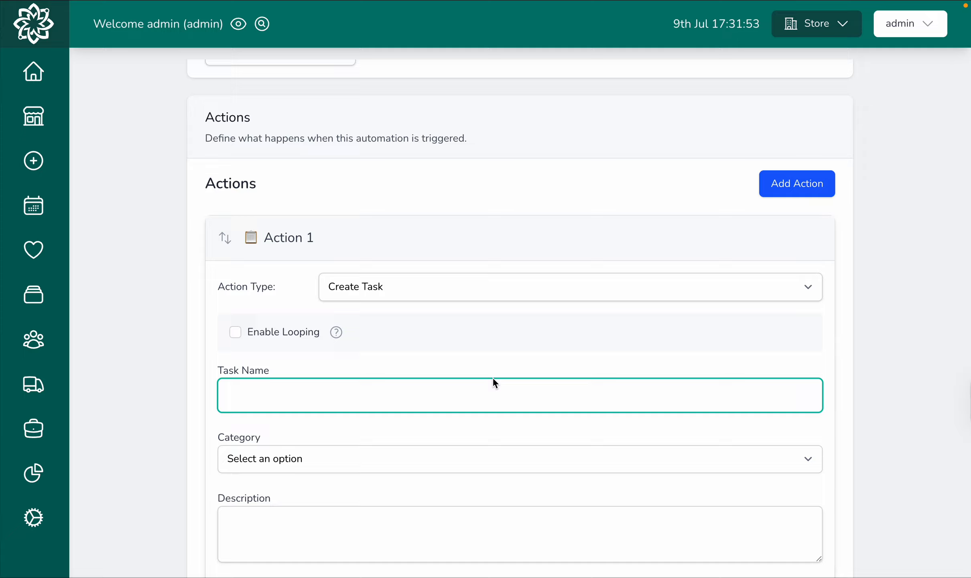
text(Order Flowers)
click(315, 462)
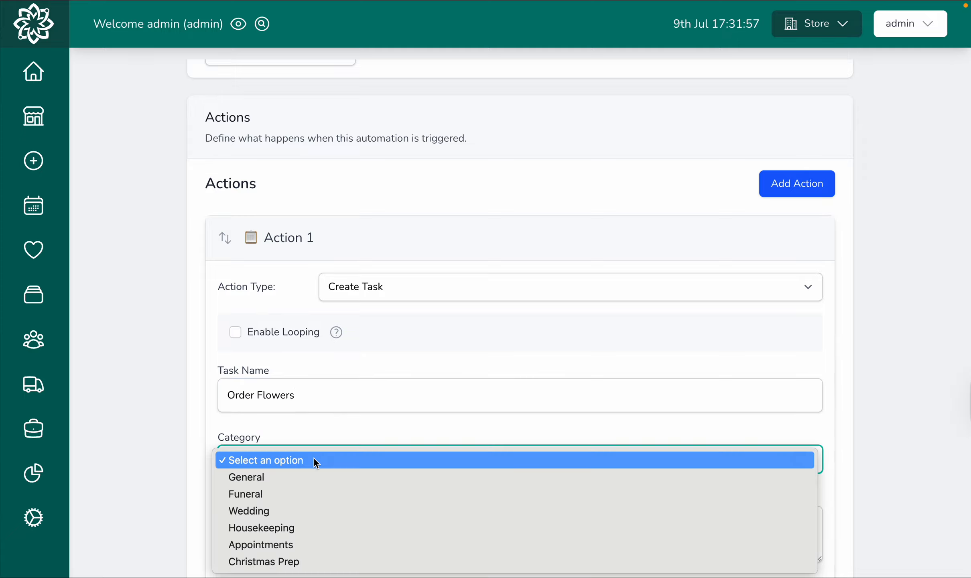
click(313, 491)
Schedule the Order Flowers task by setting its Days Before to 7.
scroll(404, 481, down, 4)
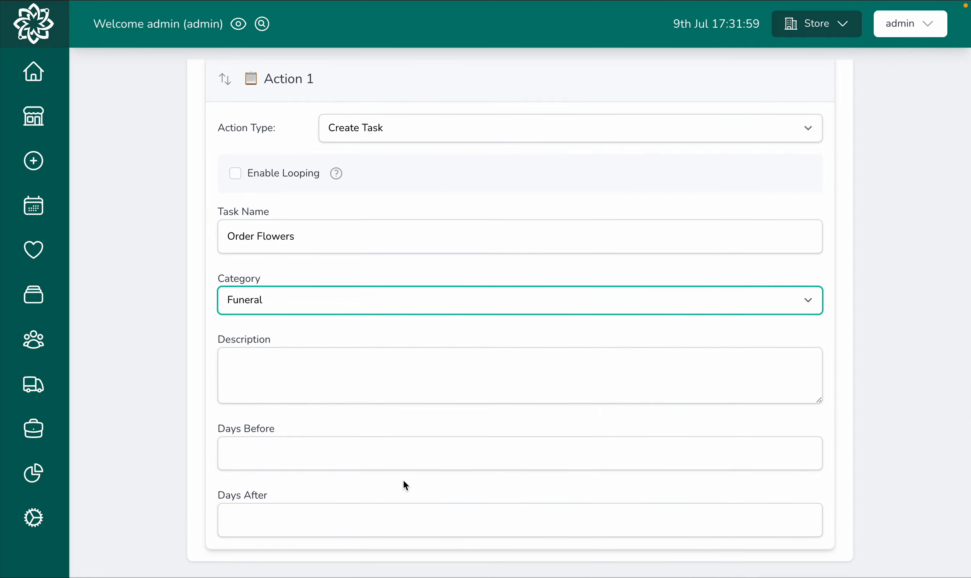
click(365, 448)
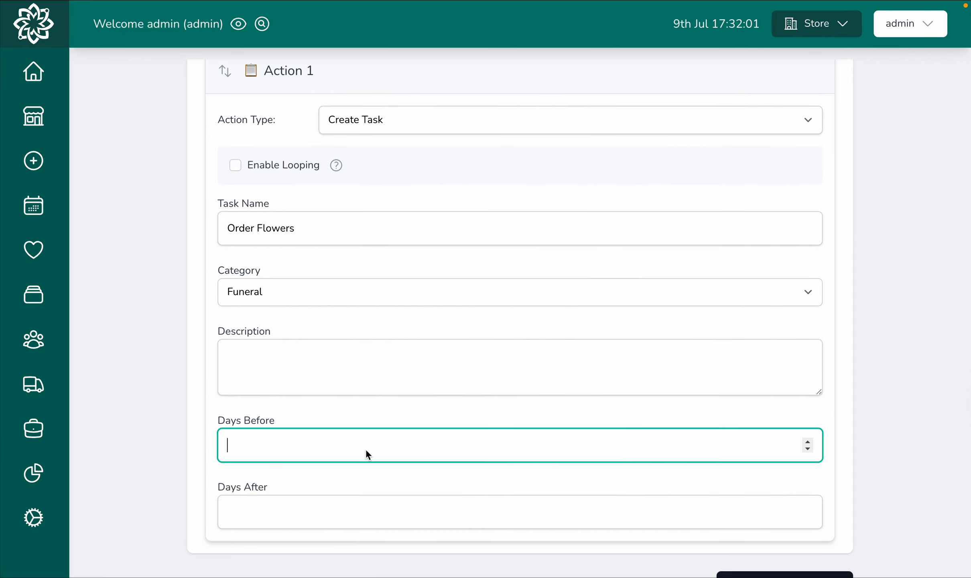
scroll(366, 448, up, 2)
text(6)
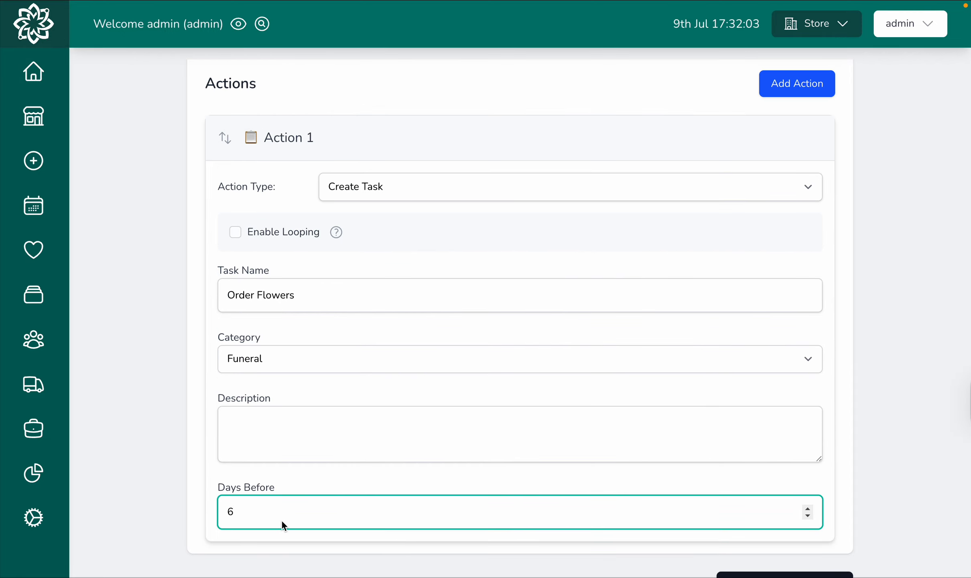
key(BackSpace)
text(-8)
key(BackSpace)
key(BackSpace)
text(6)
key(BackSpace)
text(7)
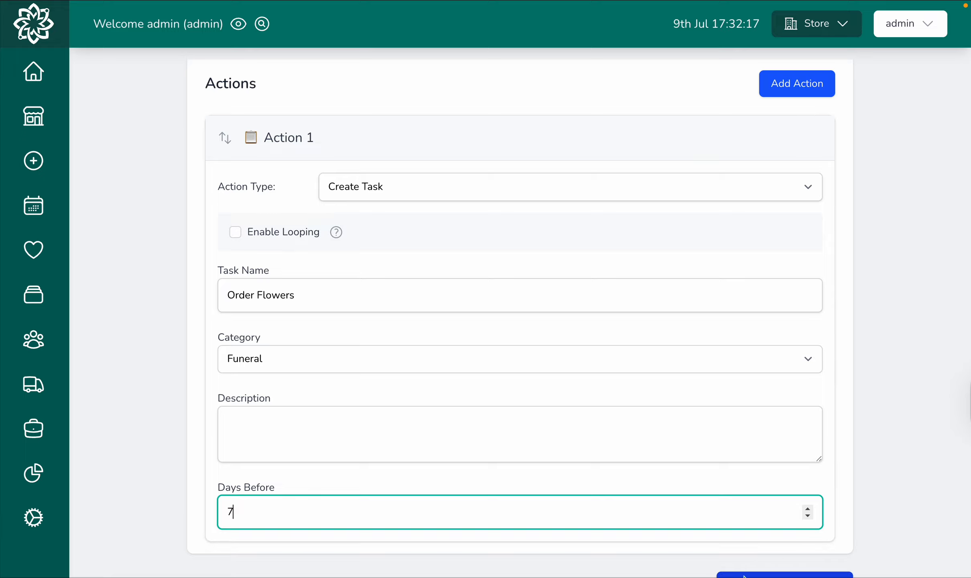
Add a second action to the automation and set its type to Create Task.
click(800, 89)
scroll(669, 213, down, 5)
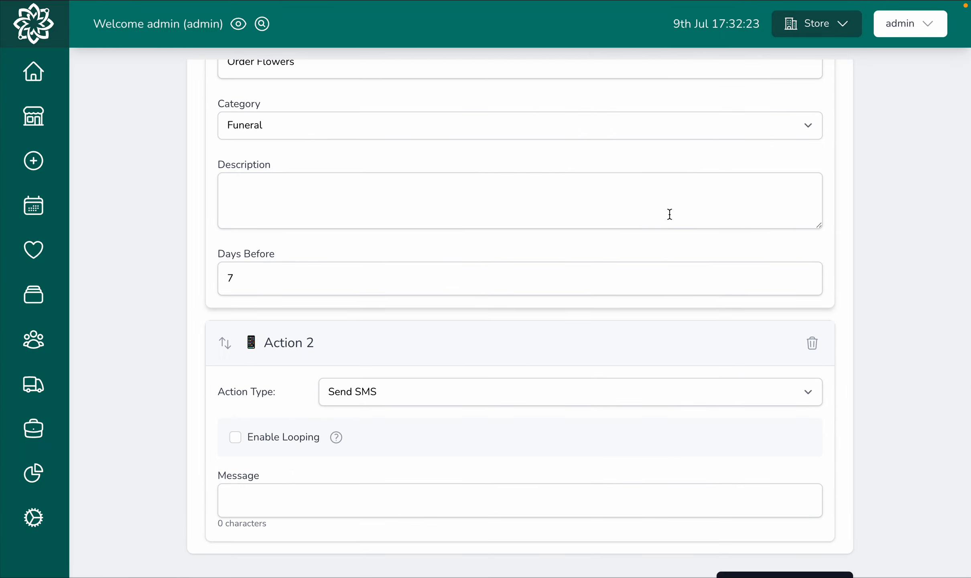
scroll(669, 213, up, 2)
scroll(670, 213, down, 2)
click(501, 395)
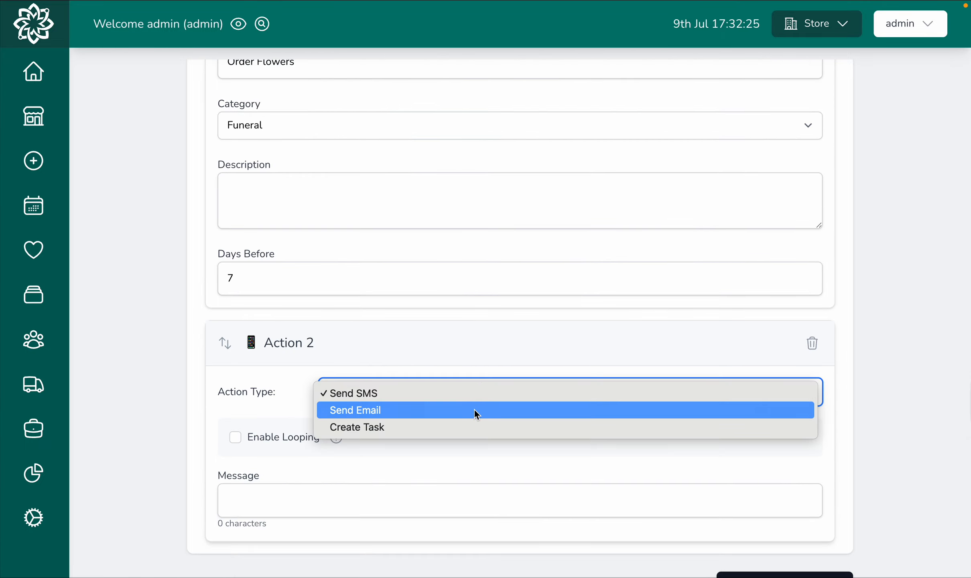
click(380, 500)
scroll(411, 462, down, 5)
Name the second action's task "Start making move to tomorrow if not completed".
click(406, 321)
text(Make)
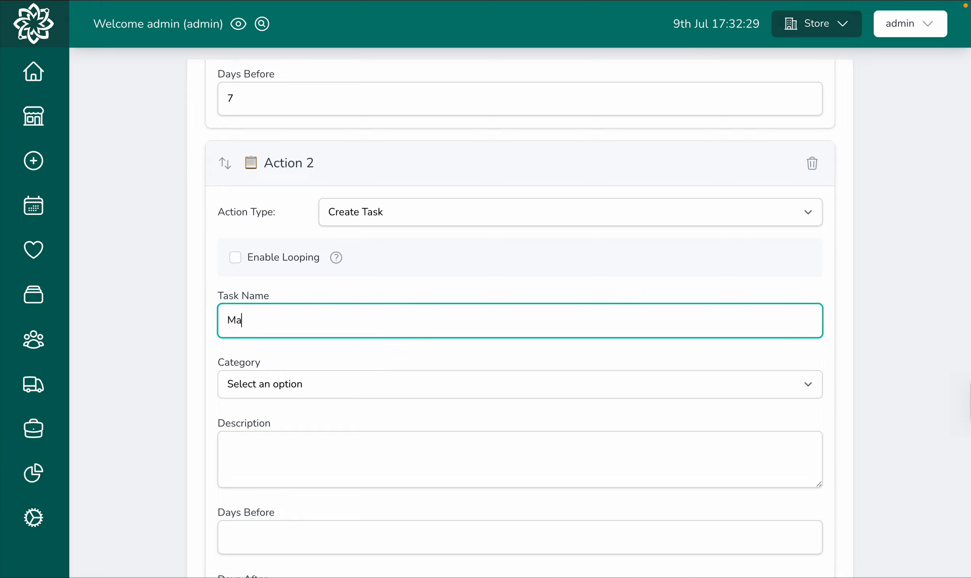
key(BackSpace)
key(BackSpace)
key(BackSpace)
key(BackSpace)
text(Start mak)
text(ing )
text(move to tomorr)
text(ow what no)
key(BackSpace)
key(BackSpace)
key(BackSpace)
key(BackSpace)
key(BackSpace)
key(BackSpace)
key(BackSpace)
key(BackSpace)
key(BackSpace)
key(BackSpace)
text(if not comple)
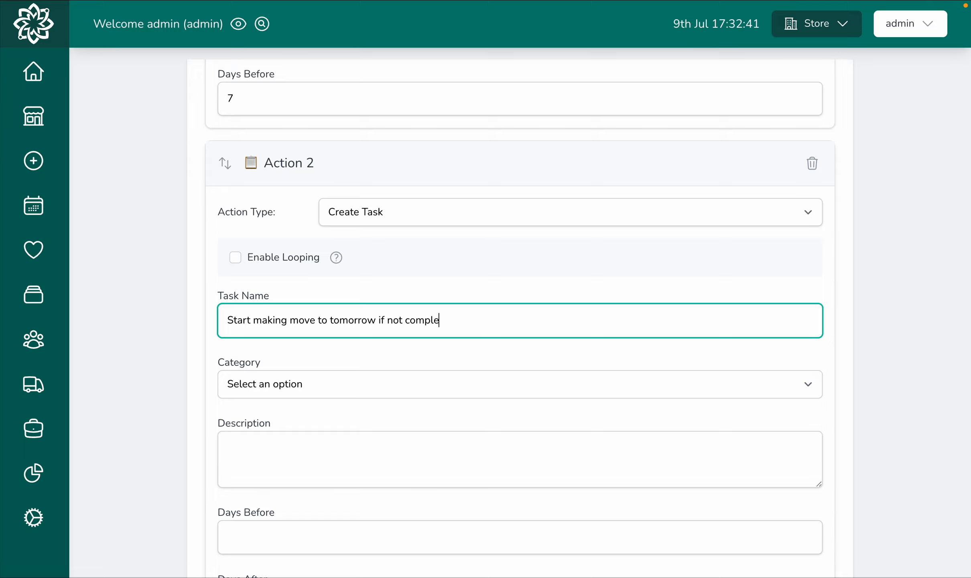
text(ted)
Enable looping over order_items for the second action.
click(236, 258)
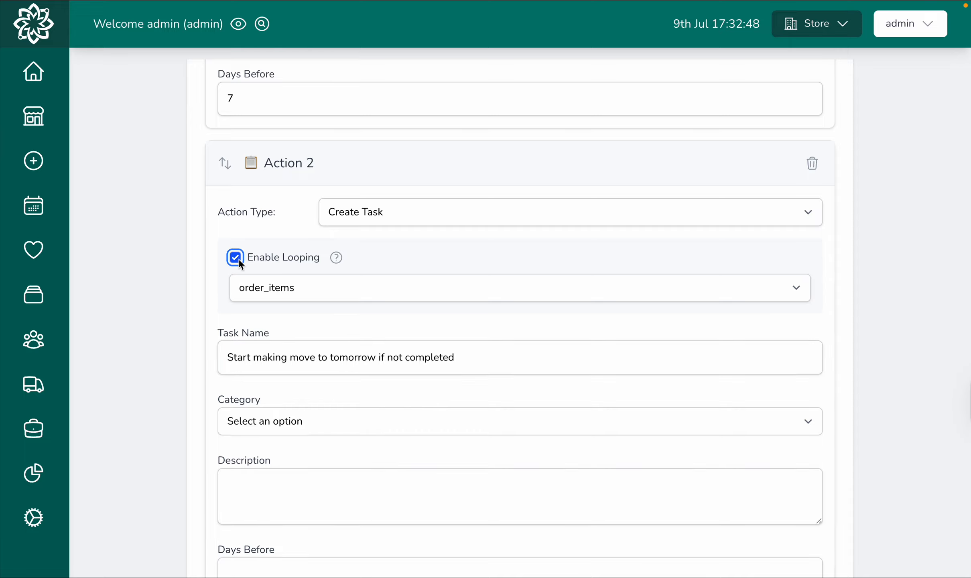
click(323, 289)
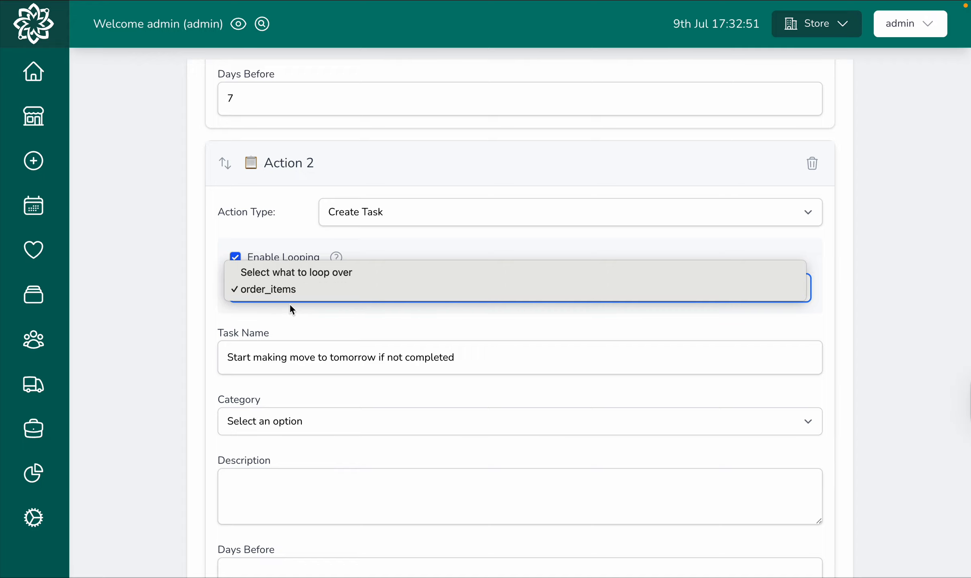
click(334, 320)
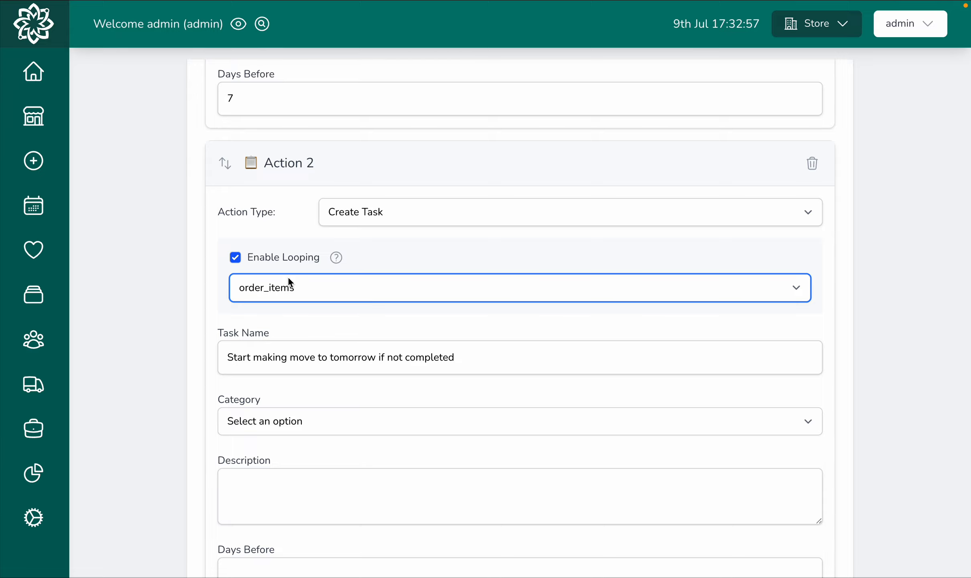
Assign the second action's task to the Funeral category and set its Days Before to 4.
scroll(450, 389, down, 1)
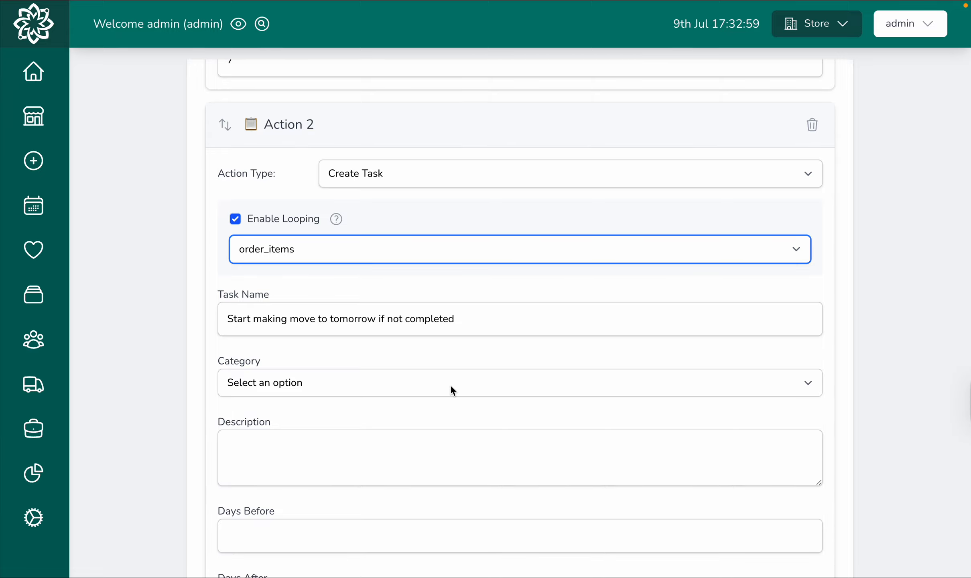
click(403, 379)
click(397, 419)
scroll(419, 424, down, 3)
click(351, 416)
text(4)
scroll(351, 415, up, 2)
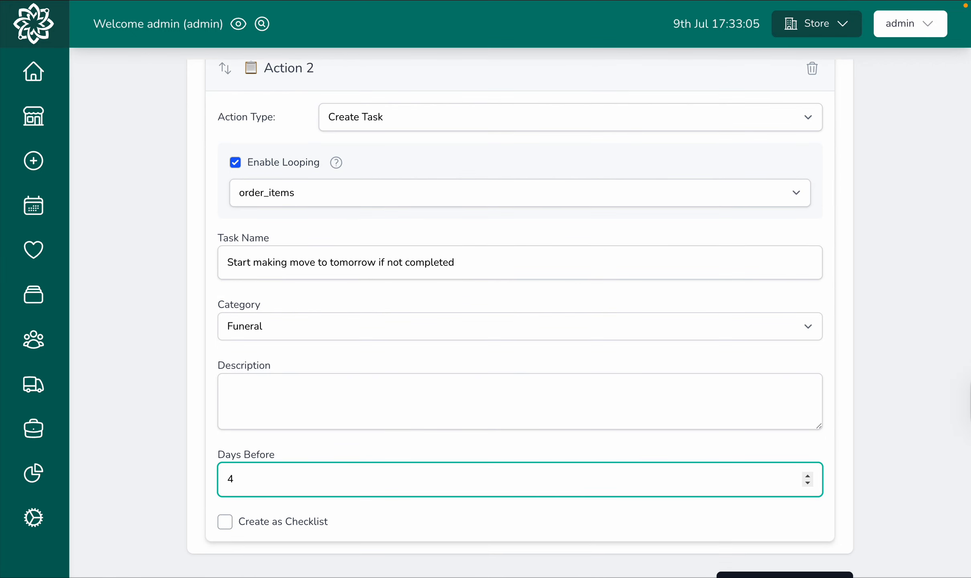
click(388, 524)
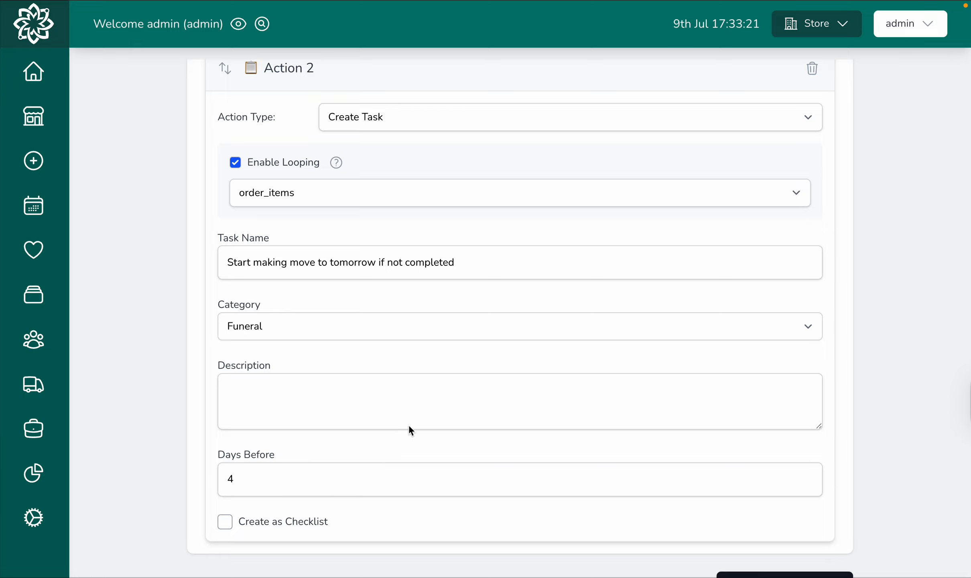
Make the second action's task a checklist named "Start making move to tomorrow if not completed" and save the automation.
click(225, 522)
scroll(423, 488, down, 2)
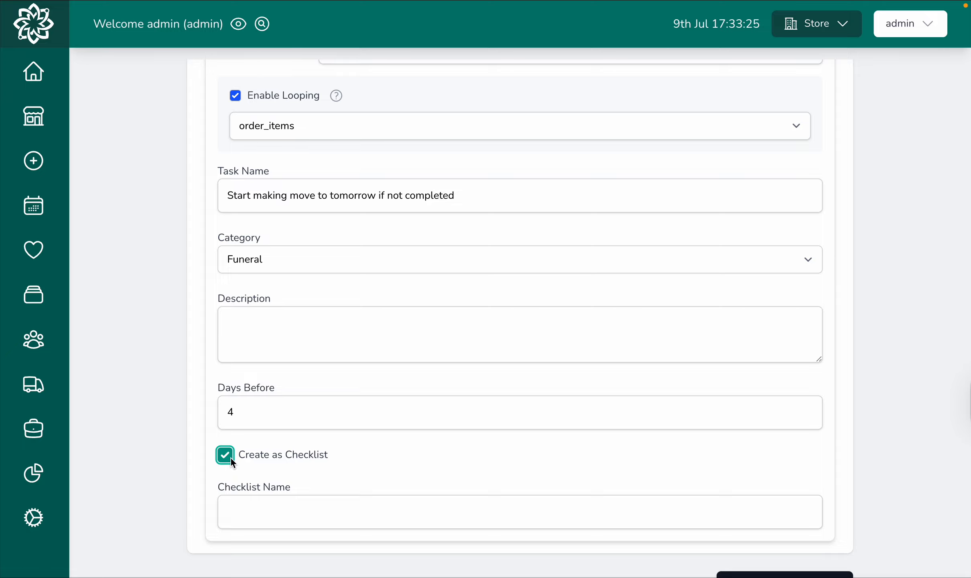
click(310, 515)
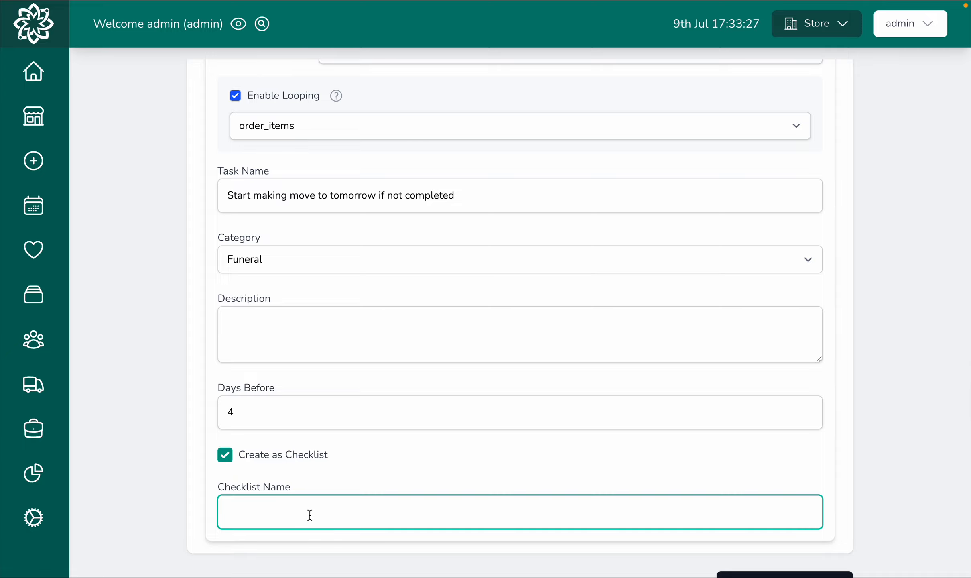
click(383, 195)
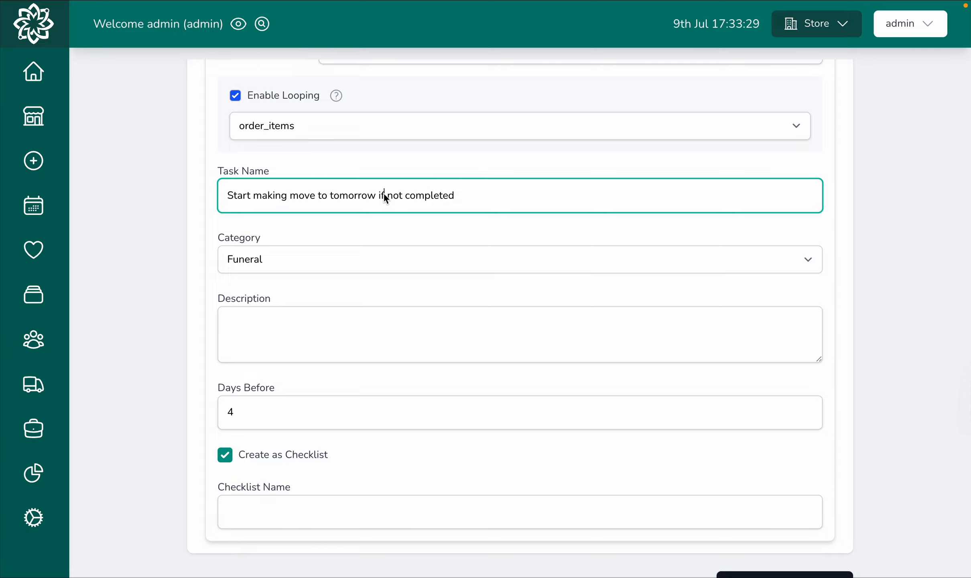
key(ctrl+a)
key(ctrl+c)
click(435, 512)
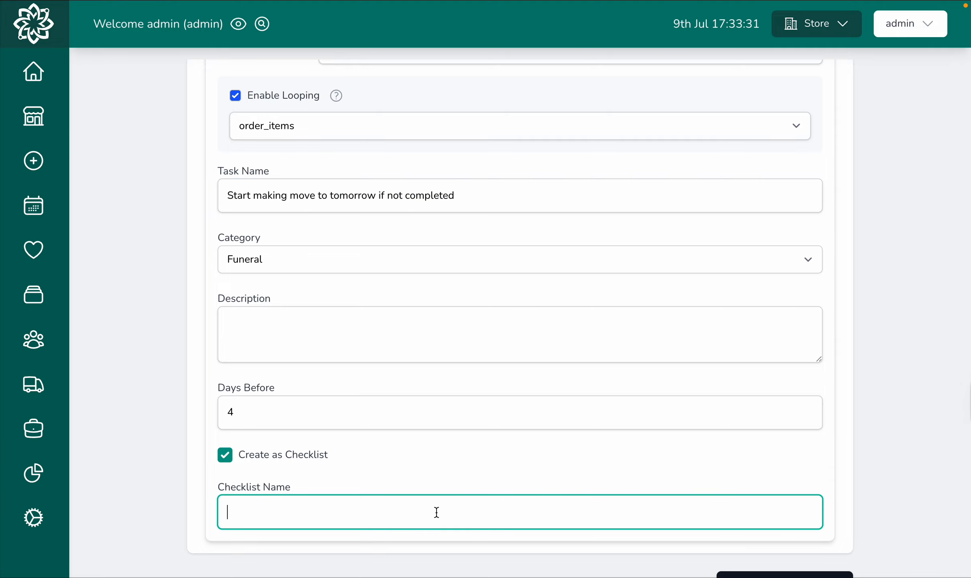
key(ctrl+v)
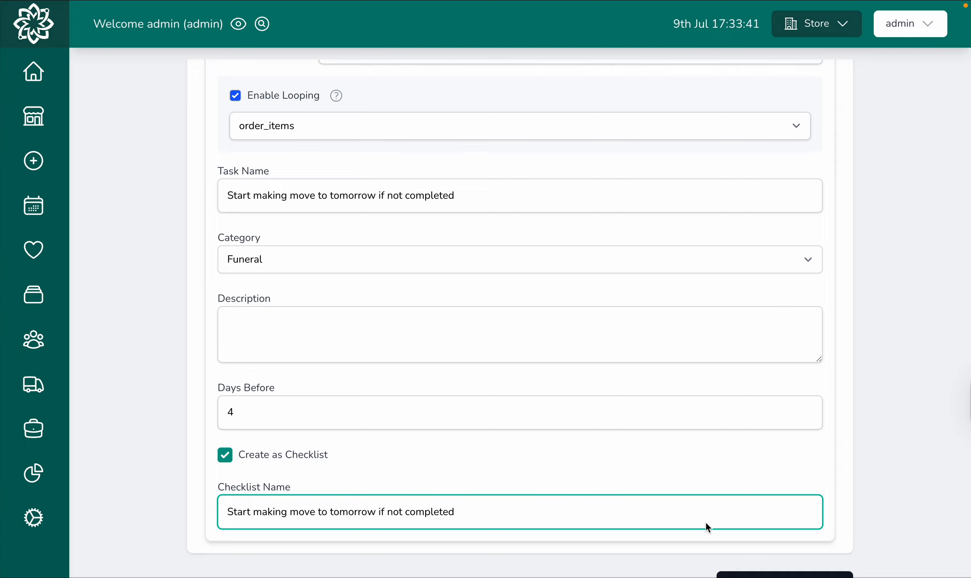
click(752, 576)
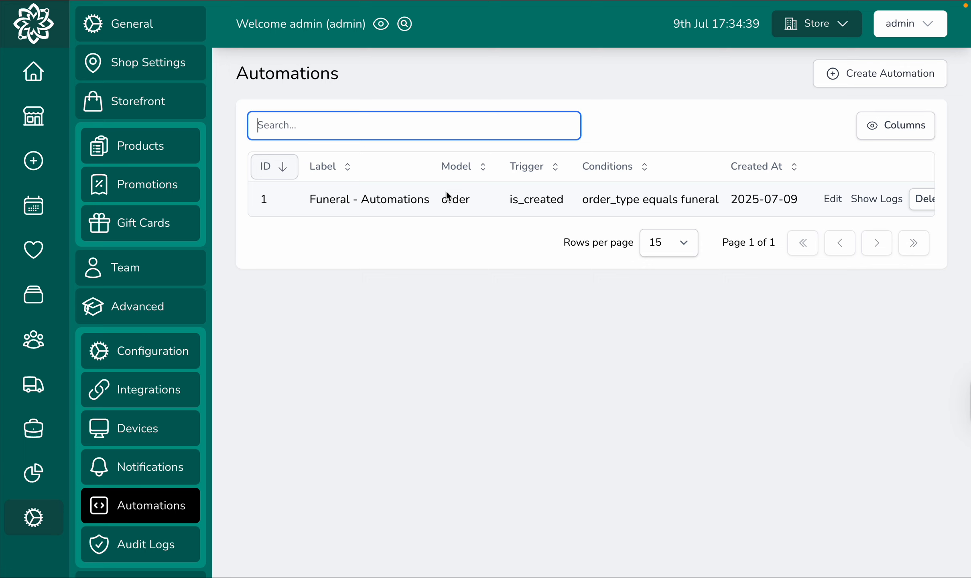
mouse_move(395, 4)
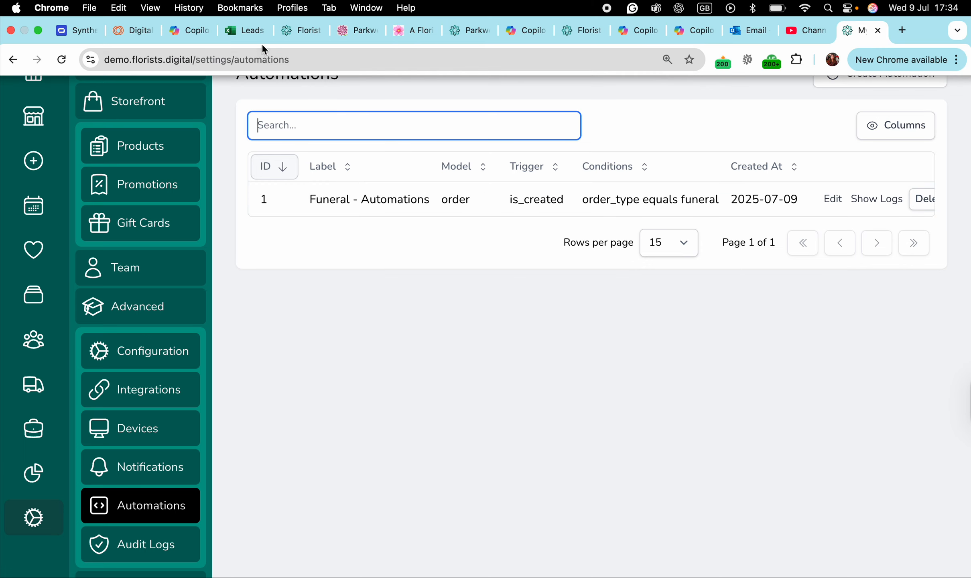